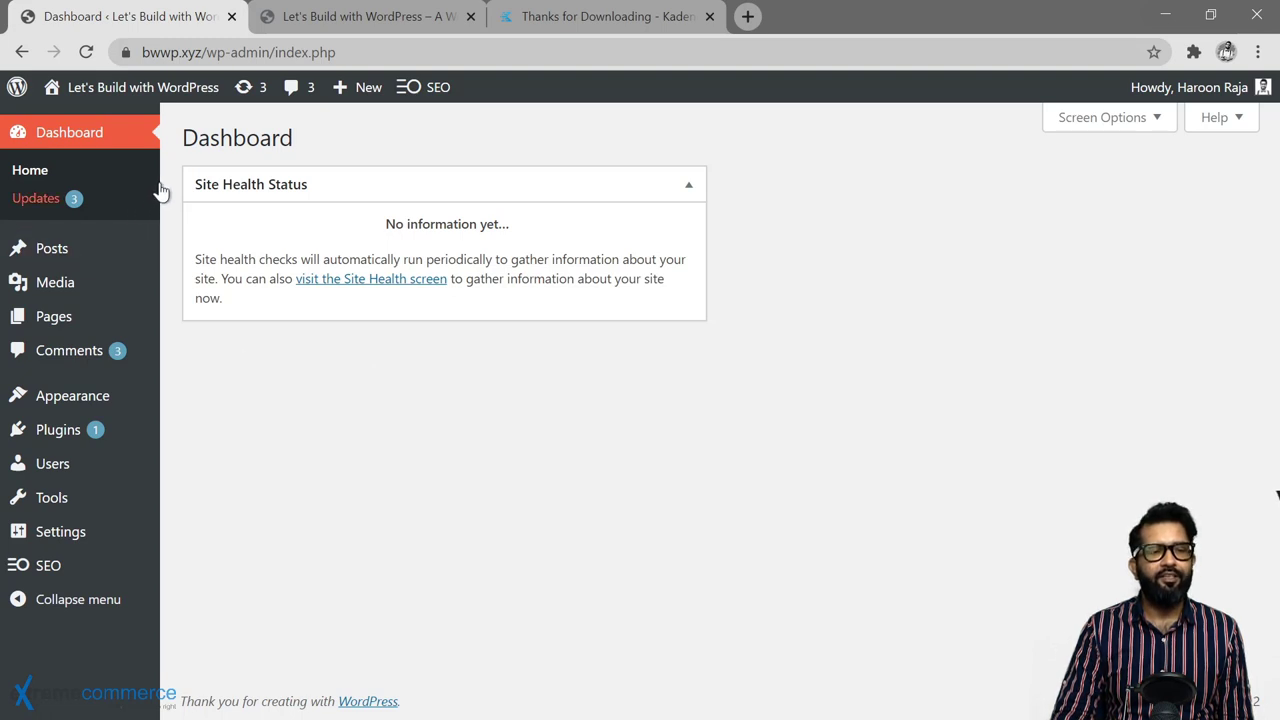
- Open the WordPress Updates page and review the plugin and theme updates on offer
{"action": "left_click", "coordinate": [31, 204]}
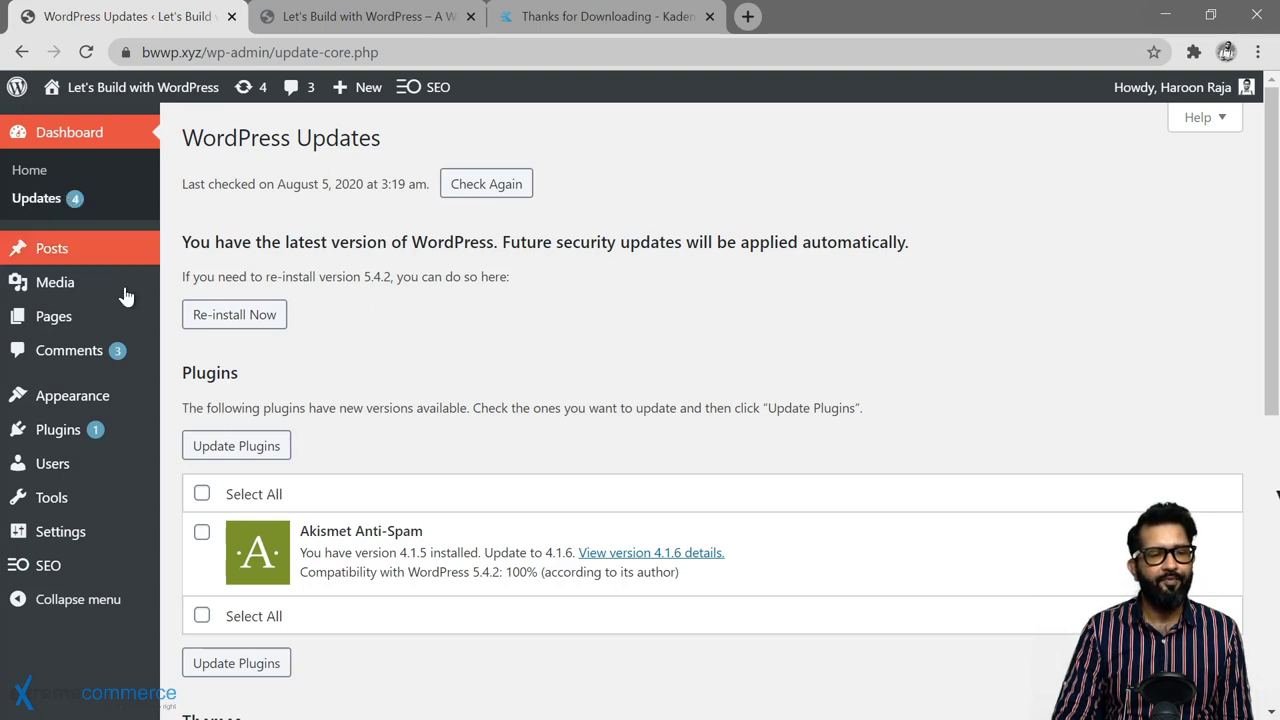
{"action": "mouse_move", "coordinate": [84, 440]}
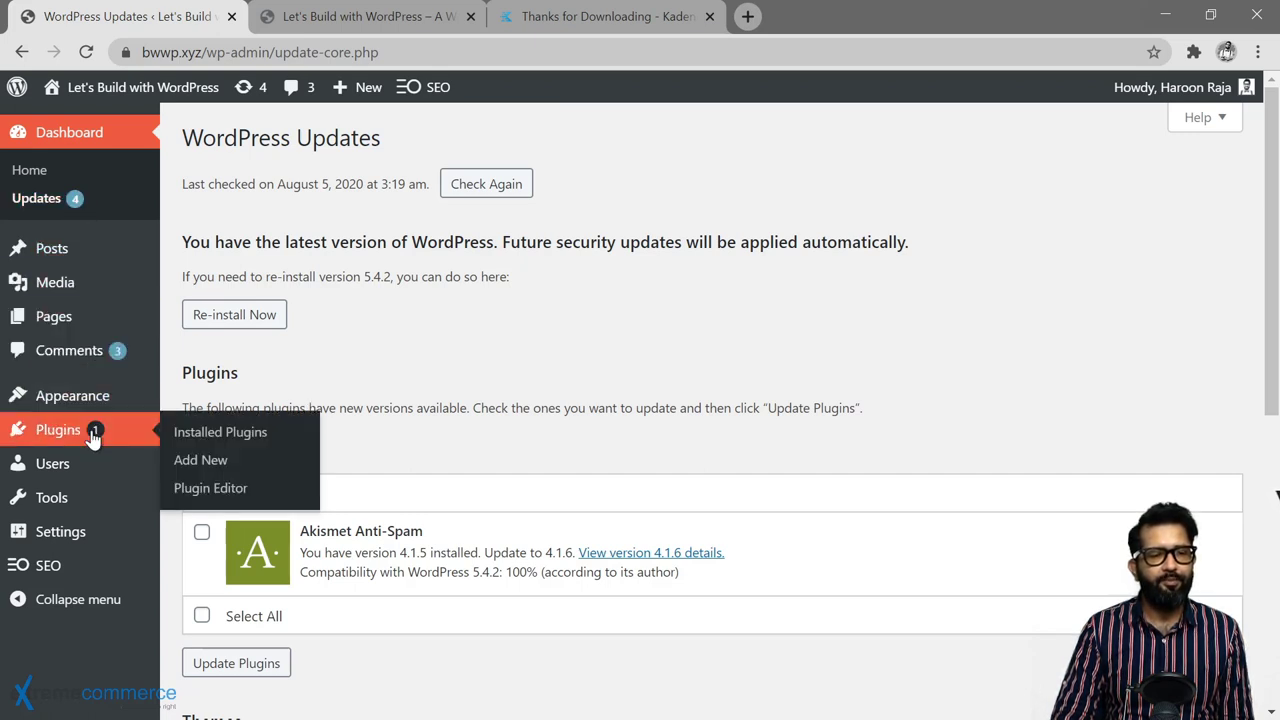
{"action": "scroll", "coordinate": [430, 340], "scroll_direction": "down", "scroll_amount": 4}
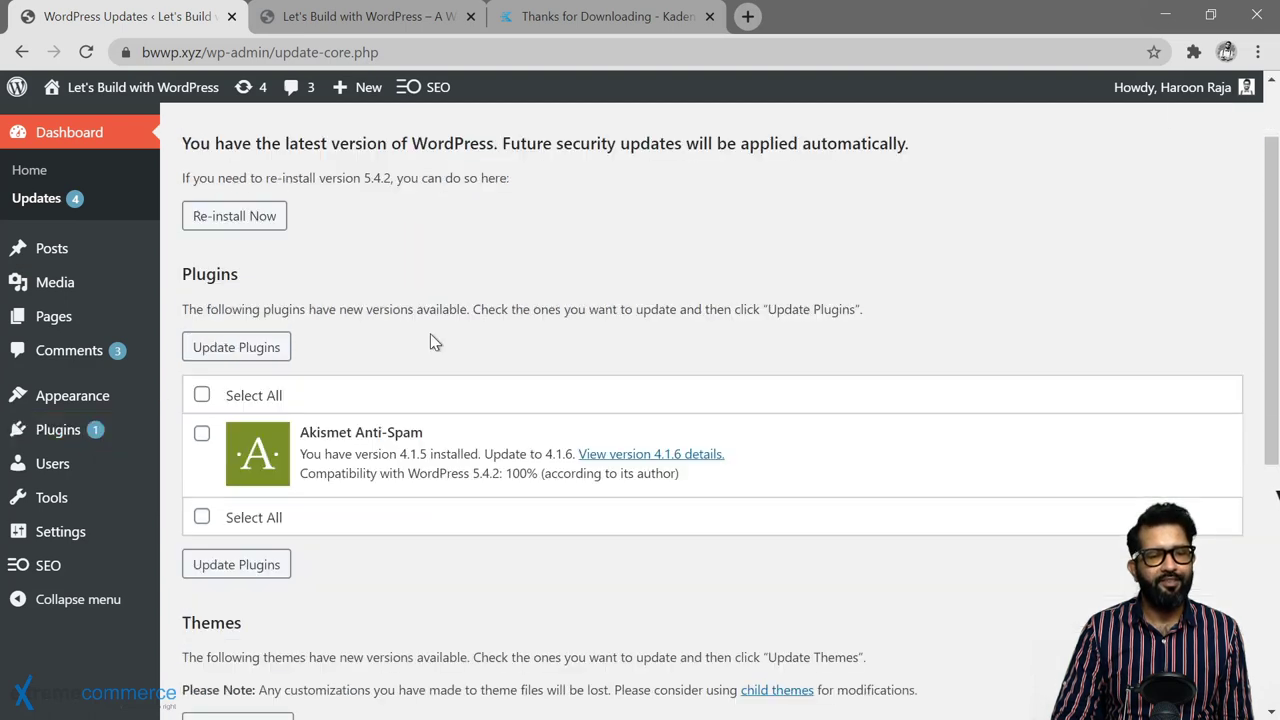
{"action": "scroll", "coordinate": [390, 348], "scroll_direction": "down", "scroll_amount": 3}
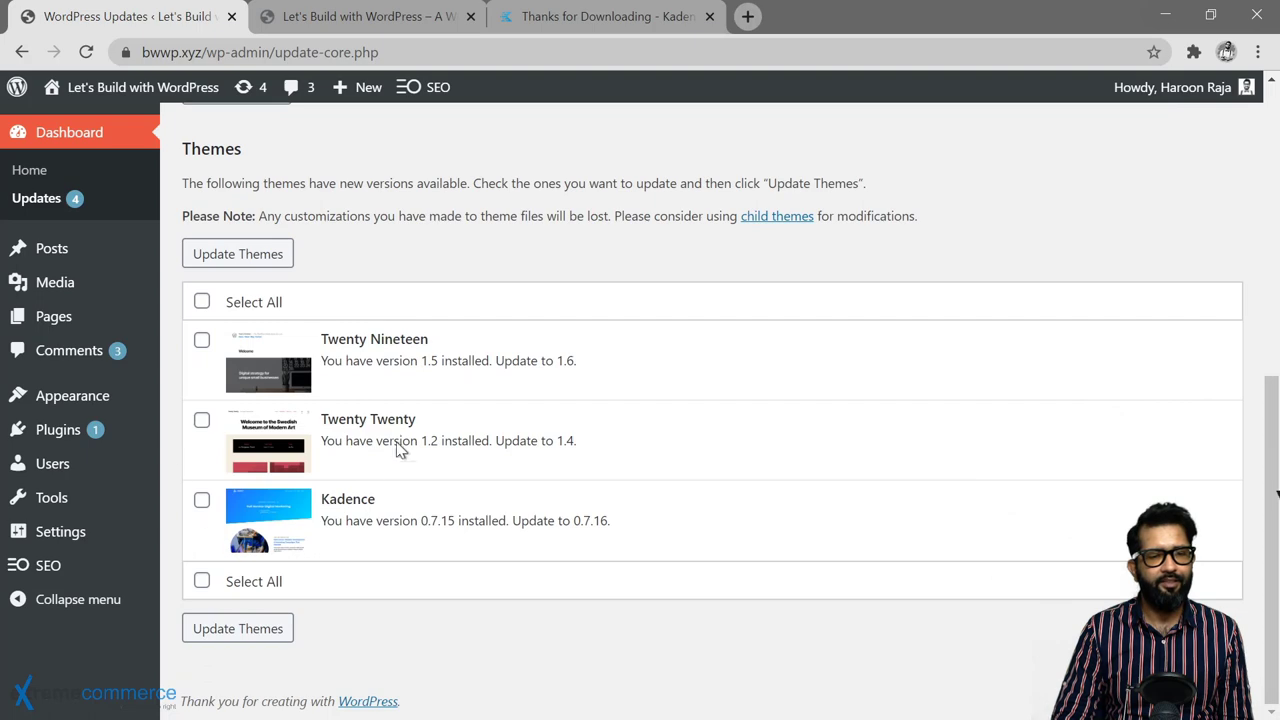
{"action": "scroll", "coordinate": [400, 449], "scroll_direction": "up", "scroll_amount": 5}
{"action": "scroll", "coordinate": [205, 537], "scroll_direction": "down", "scroll_amount": 2}
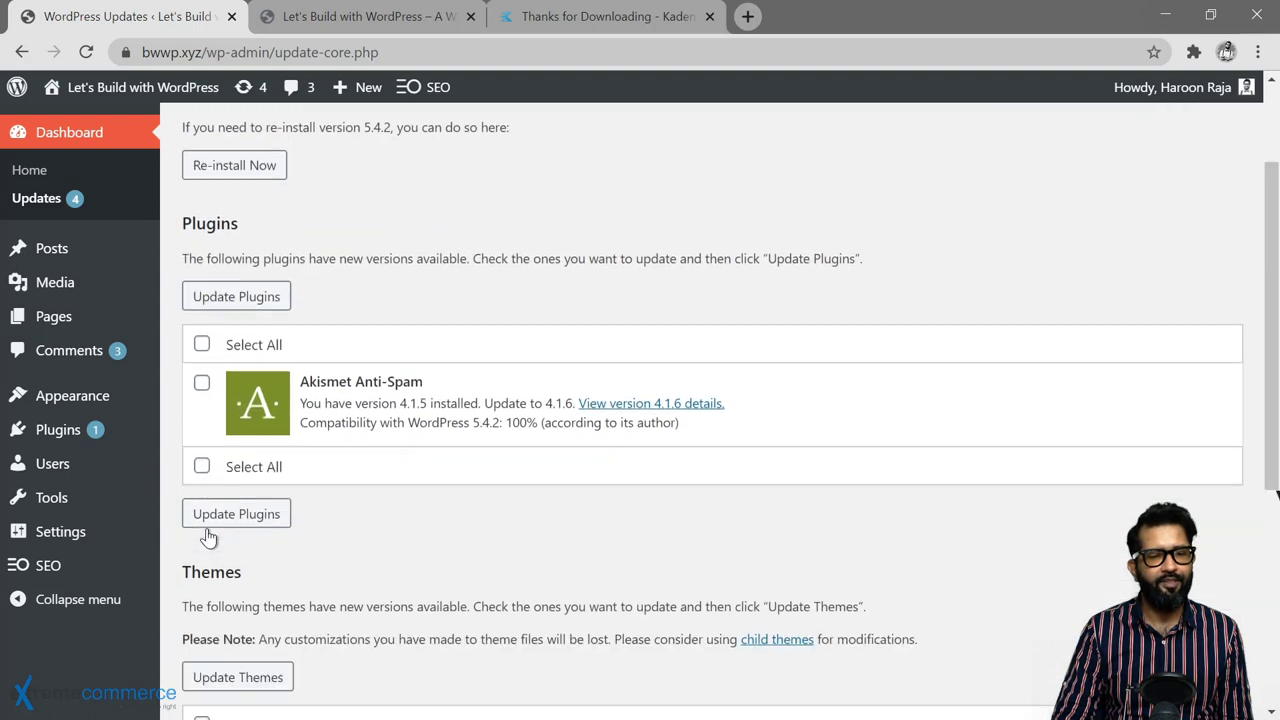
{"action": "scroll", "coordinate": [336, 445], "scroll_direction": "up", "scroll_amount": 2}
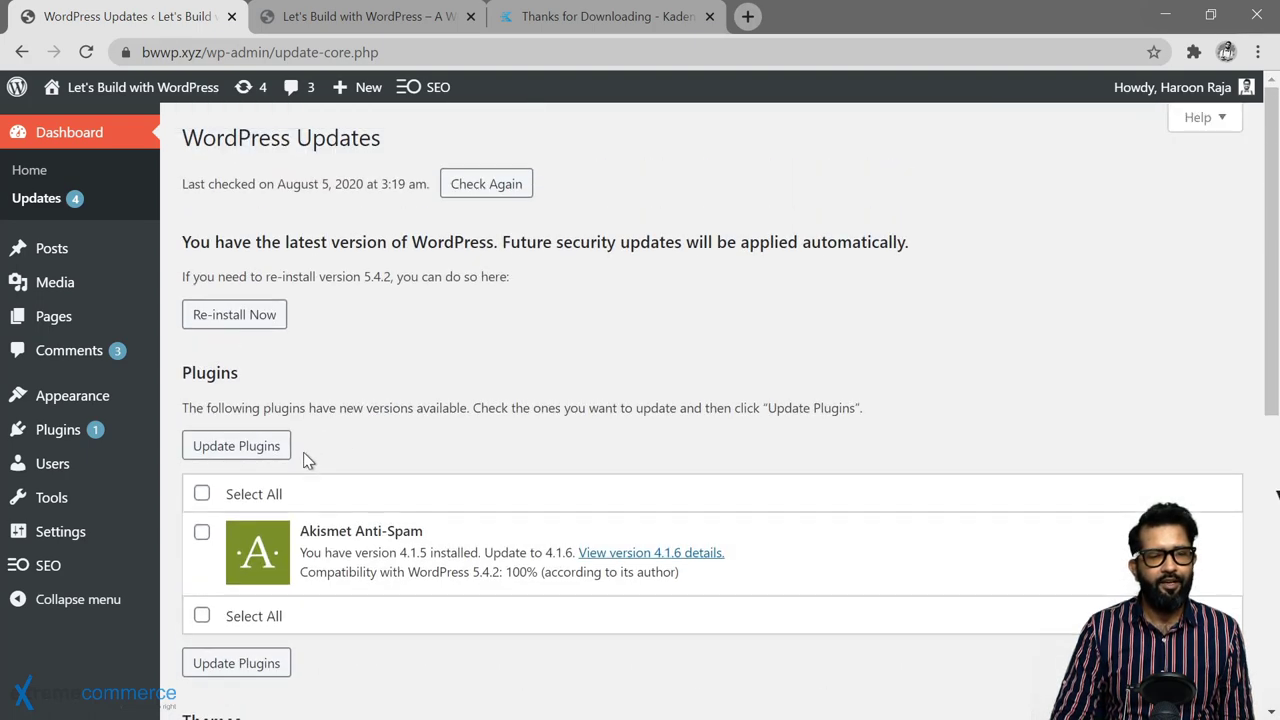
- Select all themes for updating except Twenty Nineteen, and update Twenty Twenty and Kadence
{"action": "scroll", "coordinate": [306, 457], "scroll_direction": "down", "scroll_amount": 5}
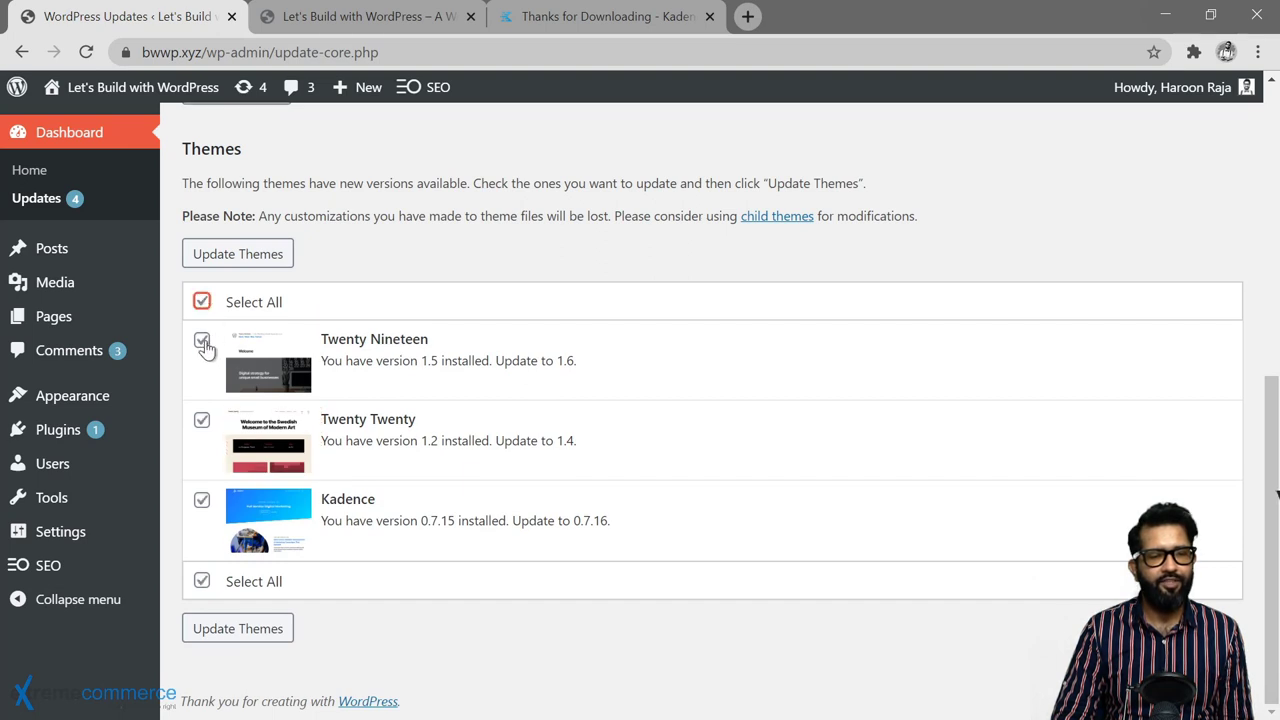
{"action": "left_click", "coordinate": [203, 341]}
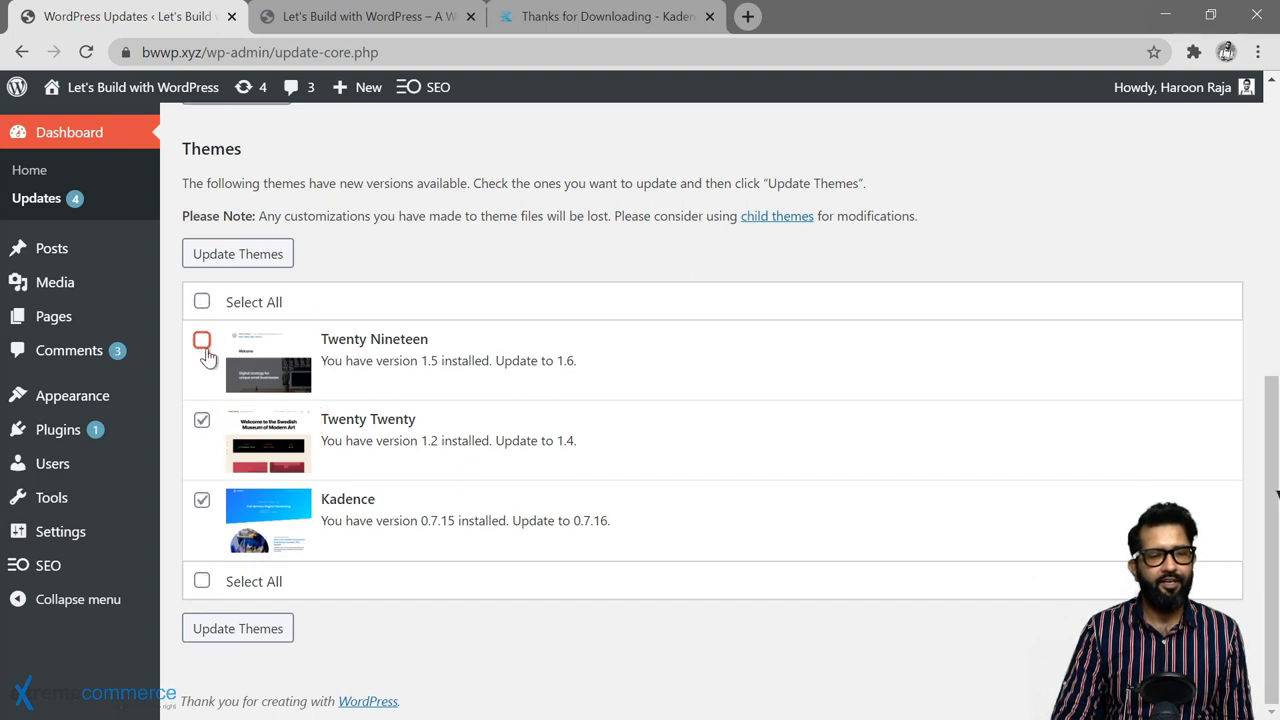
{"action": "left_click", "coordinate": [243, 262]}
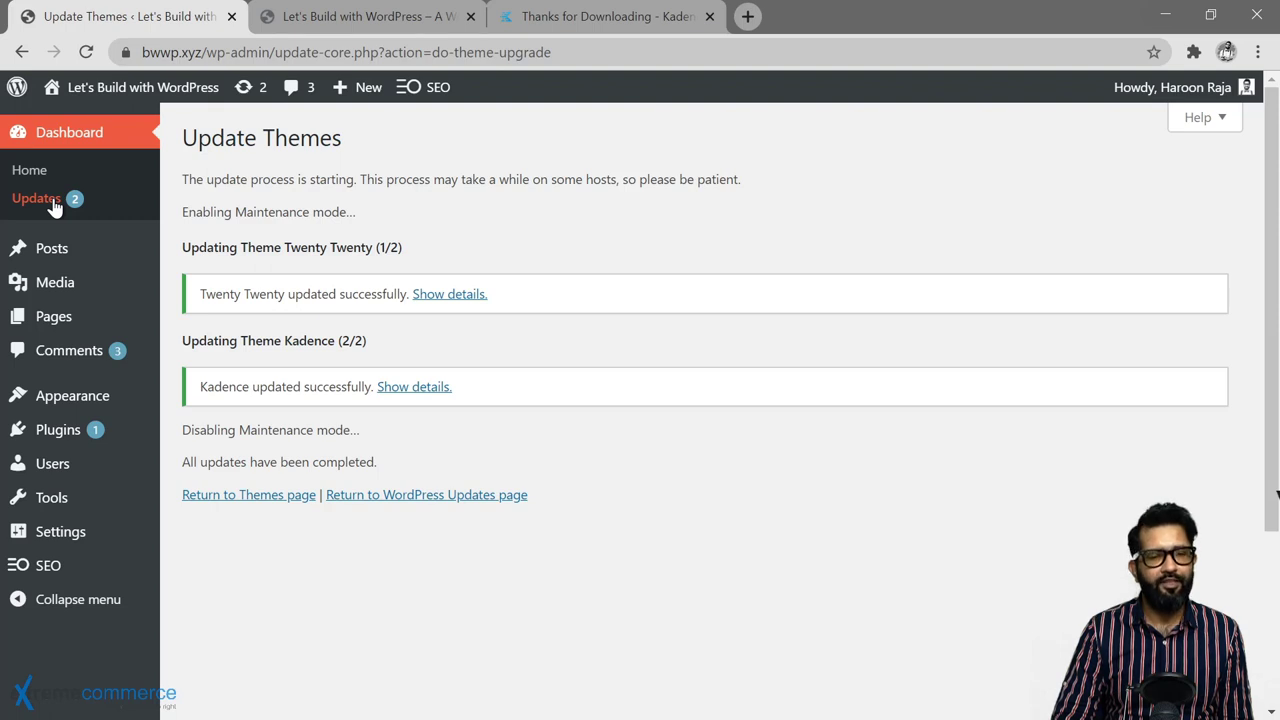
- Go to the installed themes and open the details of the Twenty Nineteen theme
{"action": "mouse_move", "coordinate": [110, 410]}
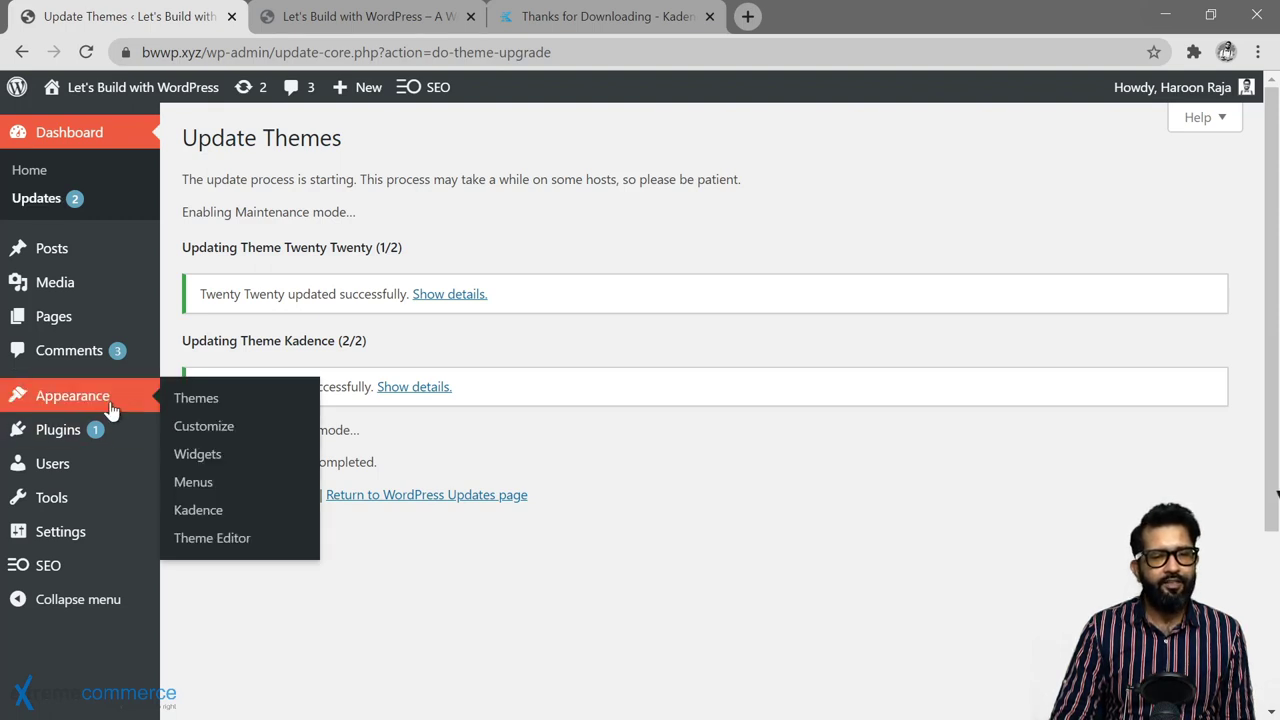
{"action": "left_click", "coordinate": [185, 401]}
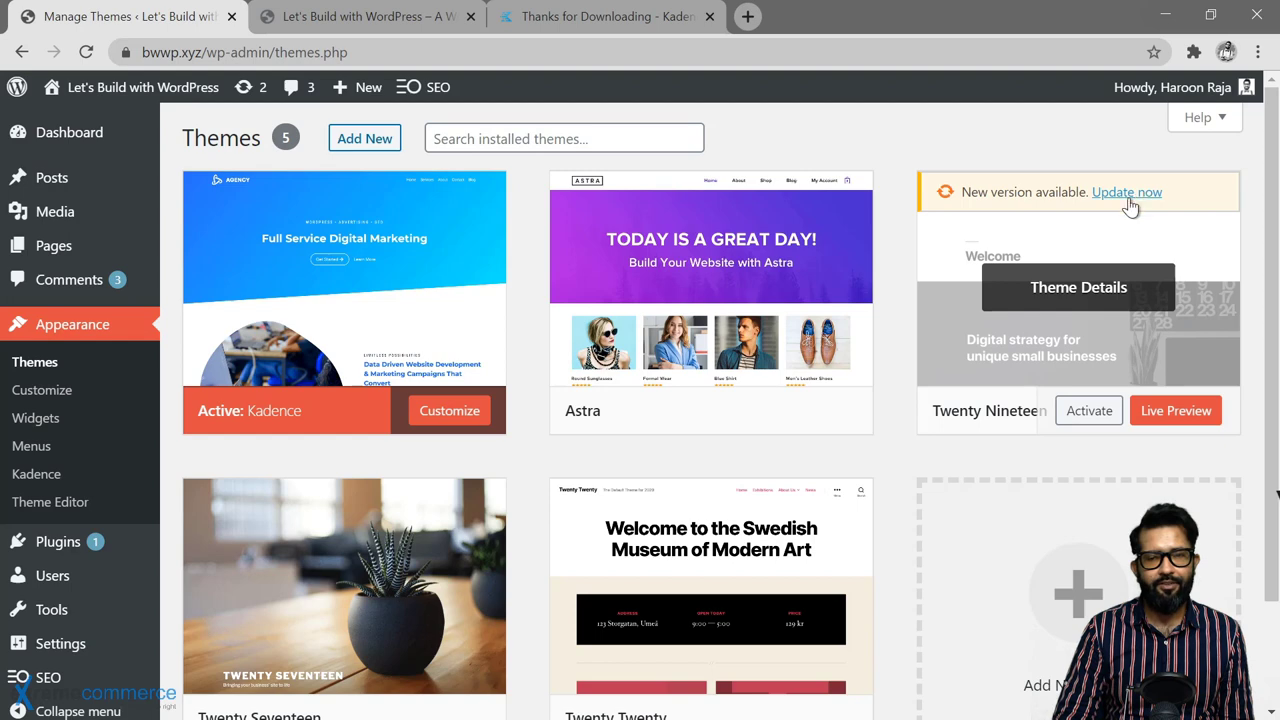
{"action": "left_click", "coordinate": [1050, 242]}
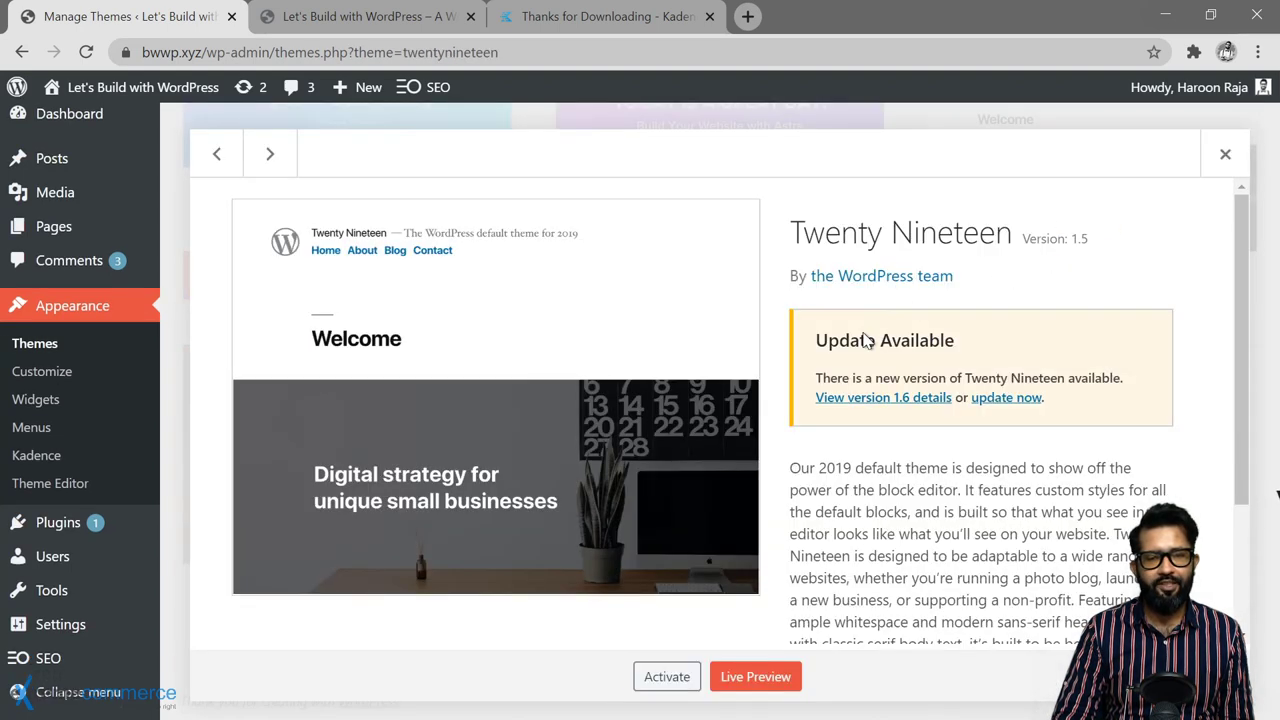
- Review the version 1.6 details of Twenty Nineteen, close them and update the theme
{"action": "left_click", "coordinate": [930, 402]}
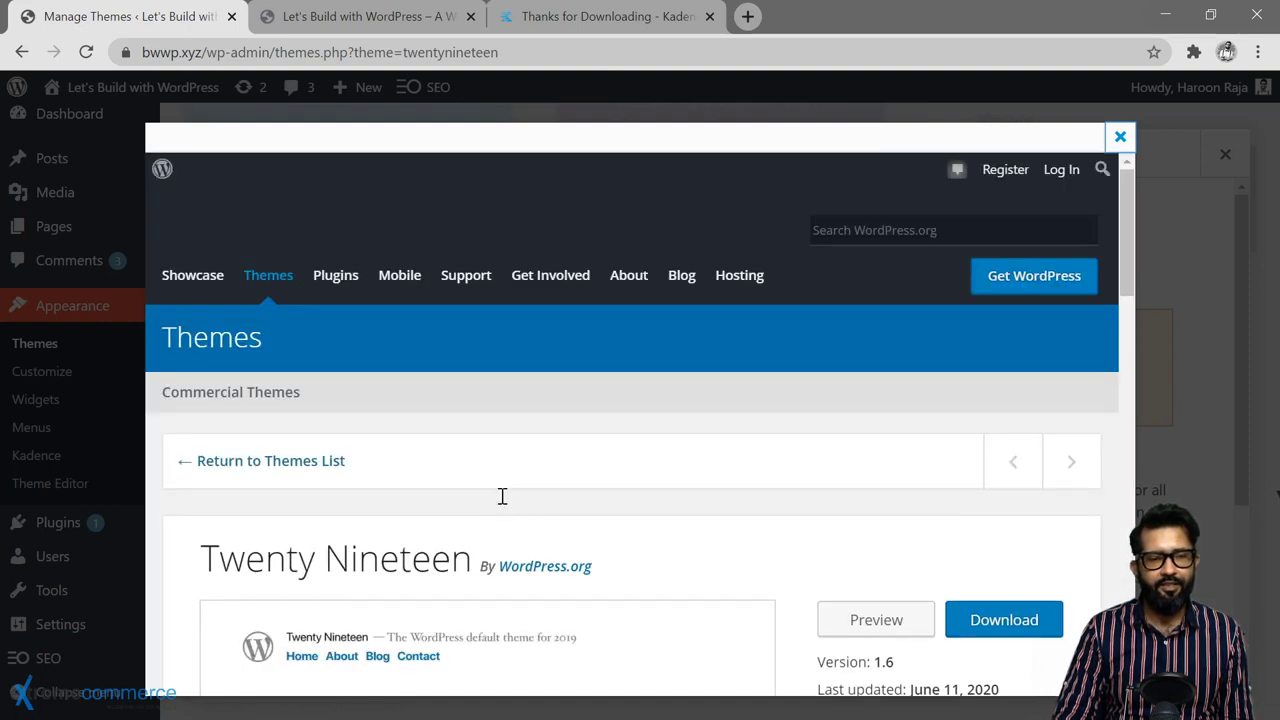
{"action": "scroll", "coordinate": [957, 278], "scroll_direction": "down", "scroll_amount": 1}
{"action": "scroll", "coordinate": [1064, 199], "scroll_direction": "down", "scroll_amount": 4}
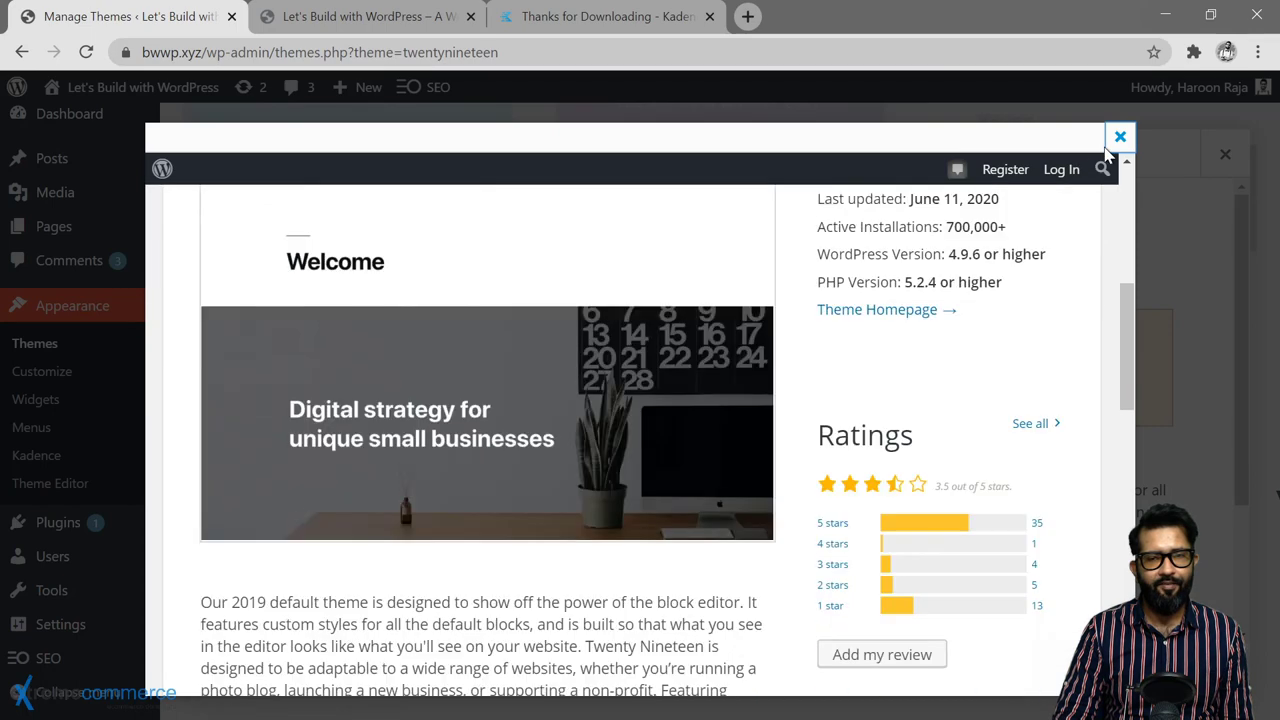
{"action": "scroll", "coordinate": [840, 455], "scroll_direction": "up", "scroll_amount": 5}
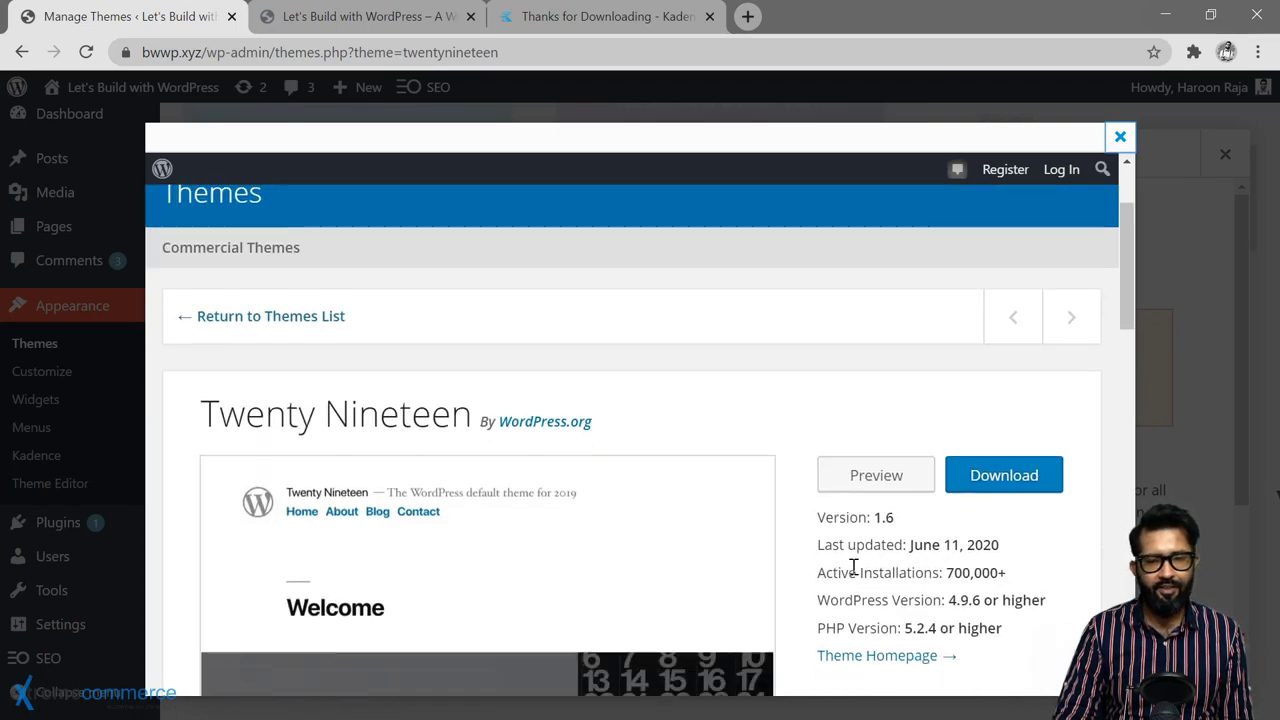
{"action": "scroll", "coordinate": [852, 565], "scroll_direction": "down", "scroll_amount": 6}
{"action": "scroll", "coordinate": [853, 566], "scroll_direction": "down", "scroll_amount": 10}
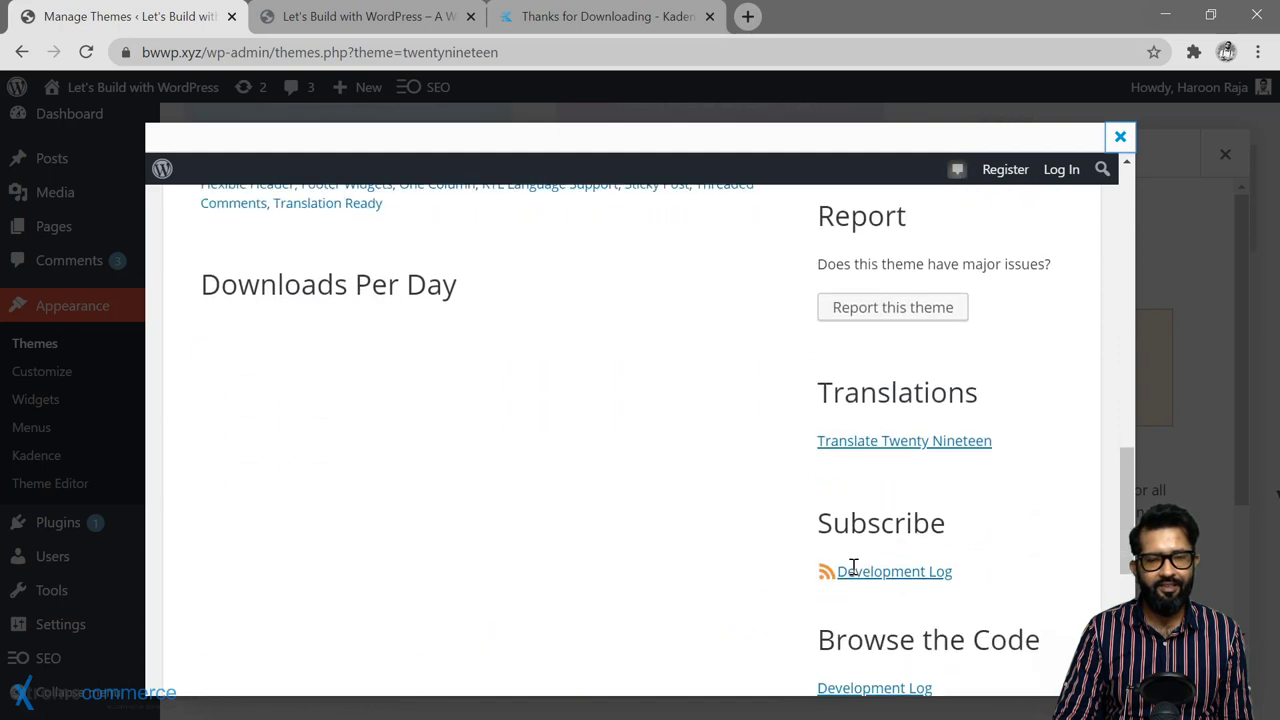
{"action": "scroll", "coordinate": [882, 543], "scroll_direction": "up", "scroll_amount": 10}
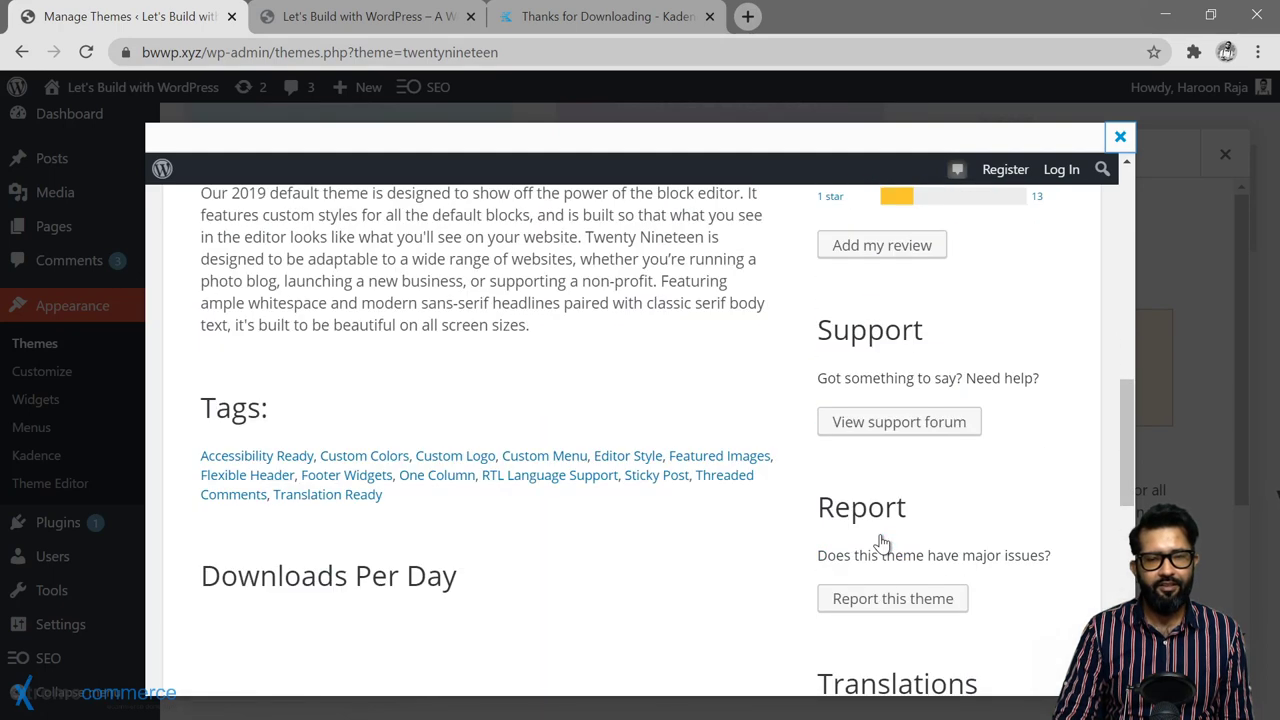
{"action": "left_click", "coordinate": [1187, 354]}
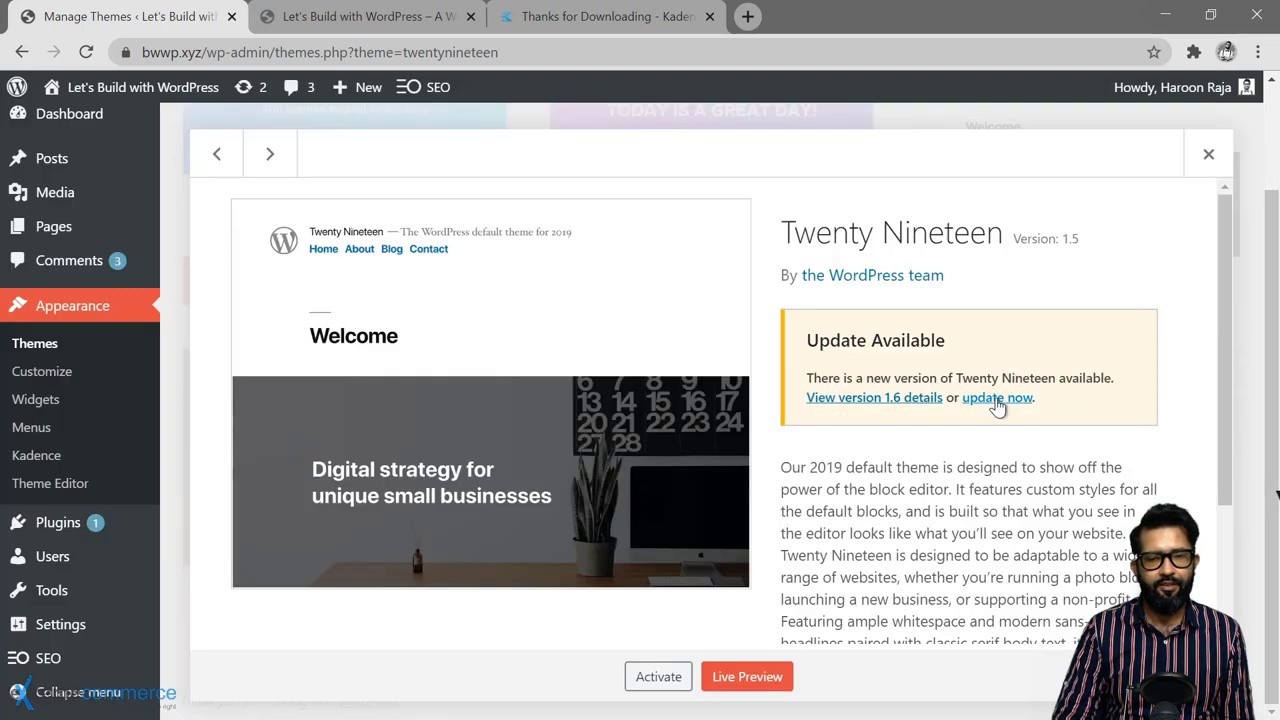
{"action": "left_click", "coordinate": [999, 398]}
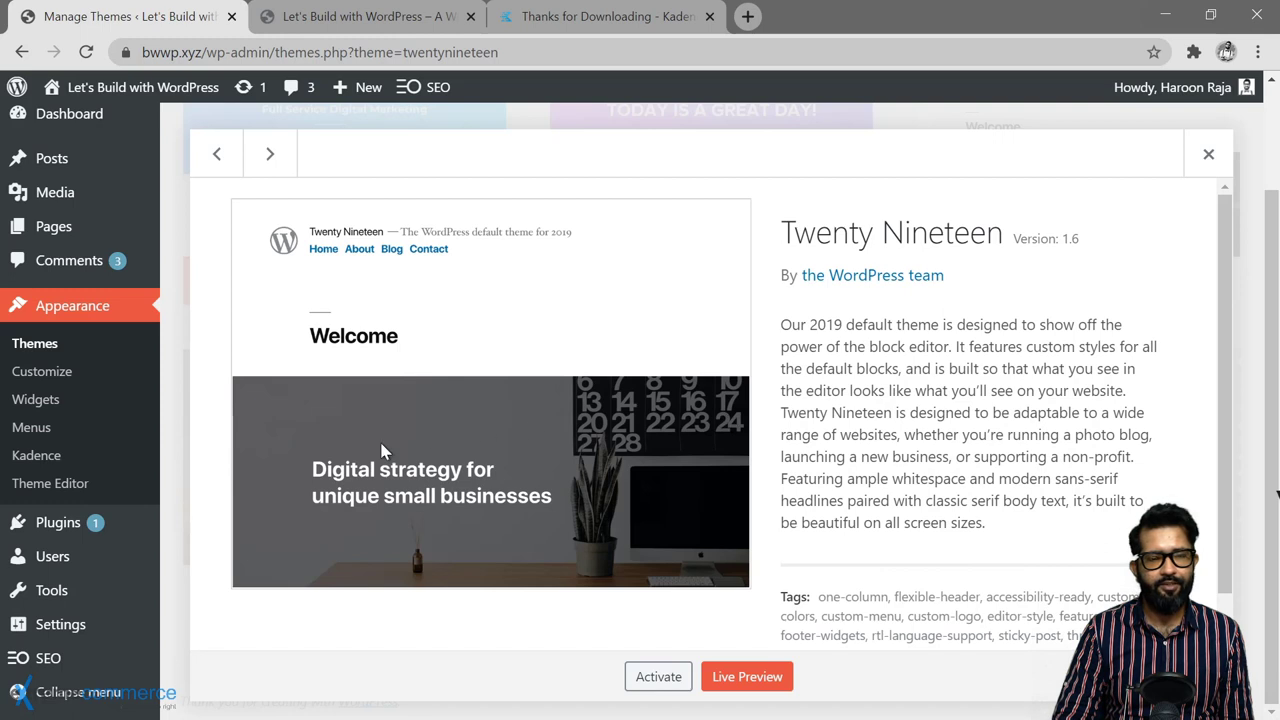
- Open the installed plugins and examine the changelog in Akismet Anti-Spam's version 4.1.6 details, closing it when finished
{"action": "left_click", "coordinate": [66, 532]}
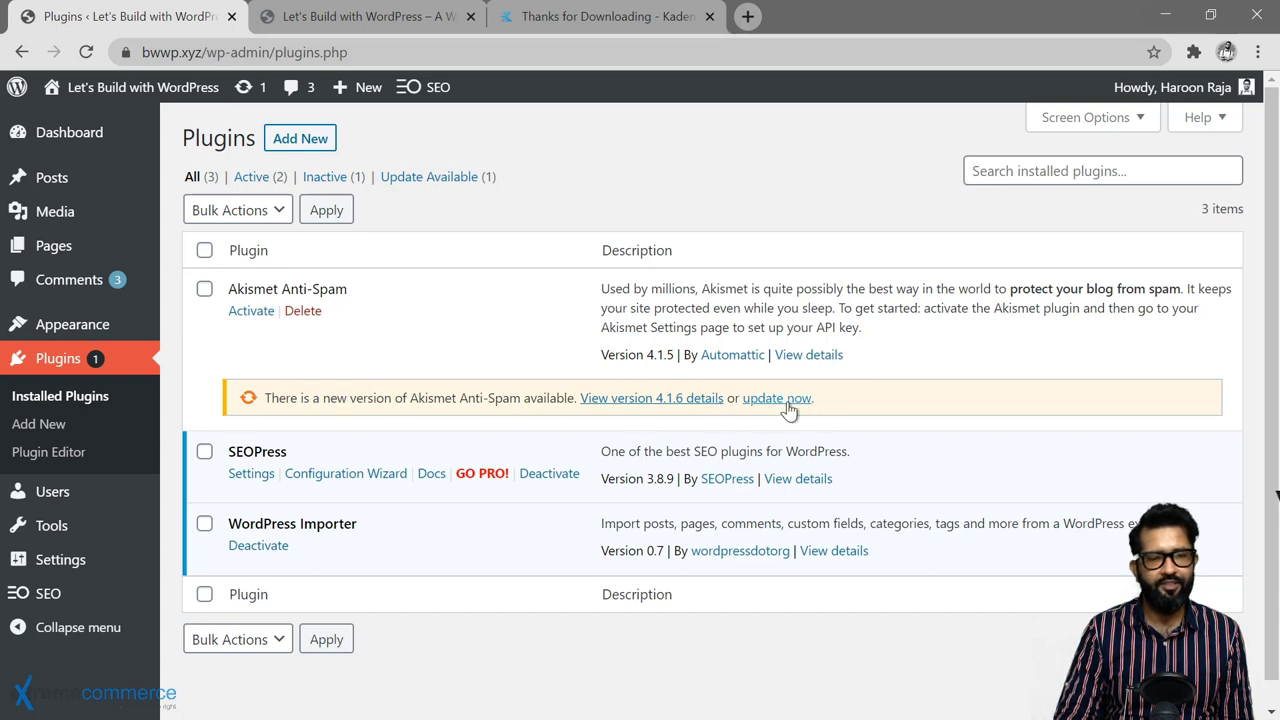
{"action": "left_click", "coordinate": [715, 402]}
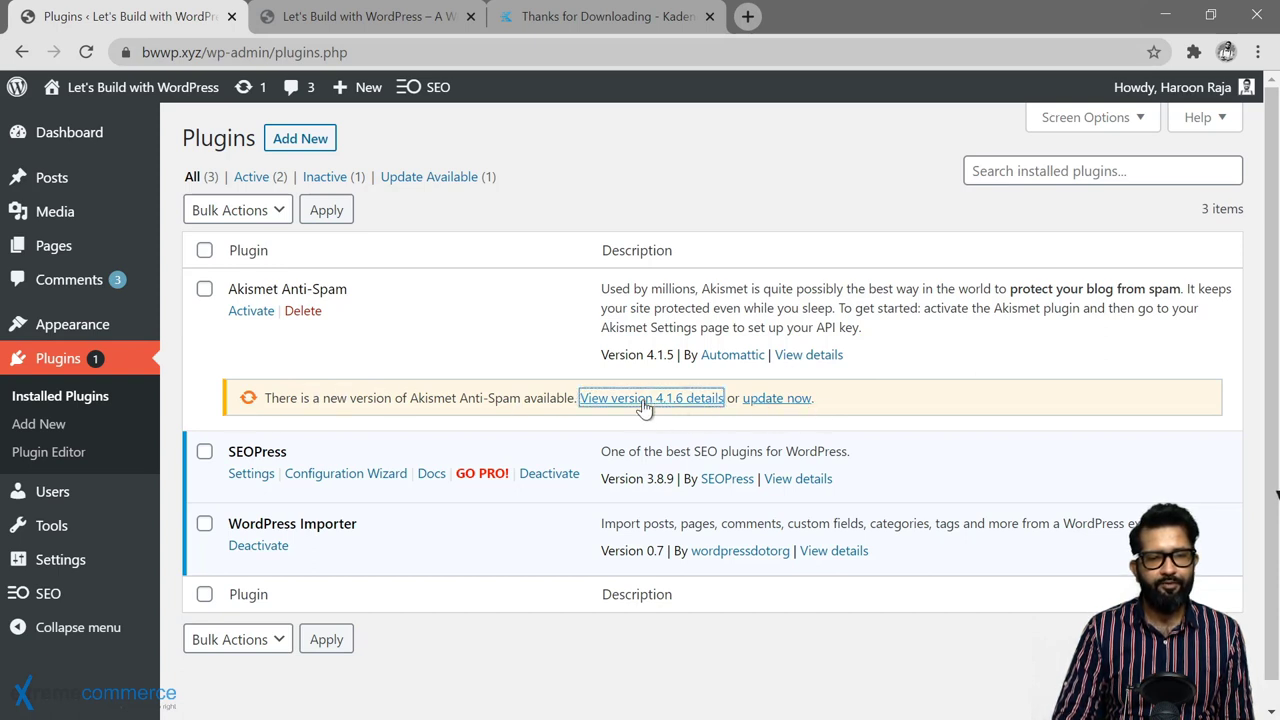
{"action": "left_click", "coordinate": [645, 402]}
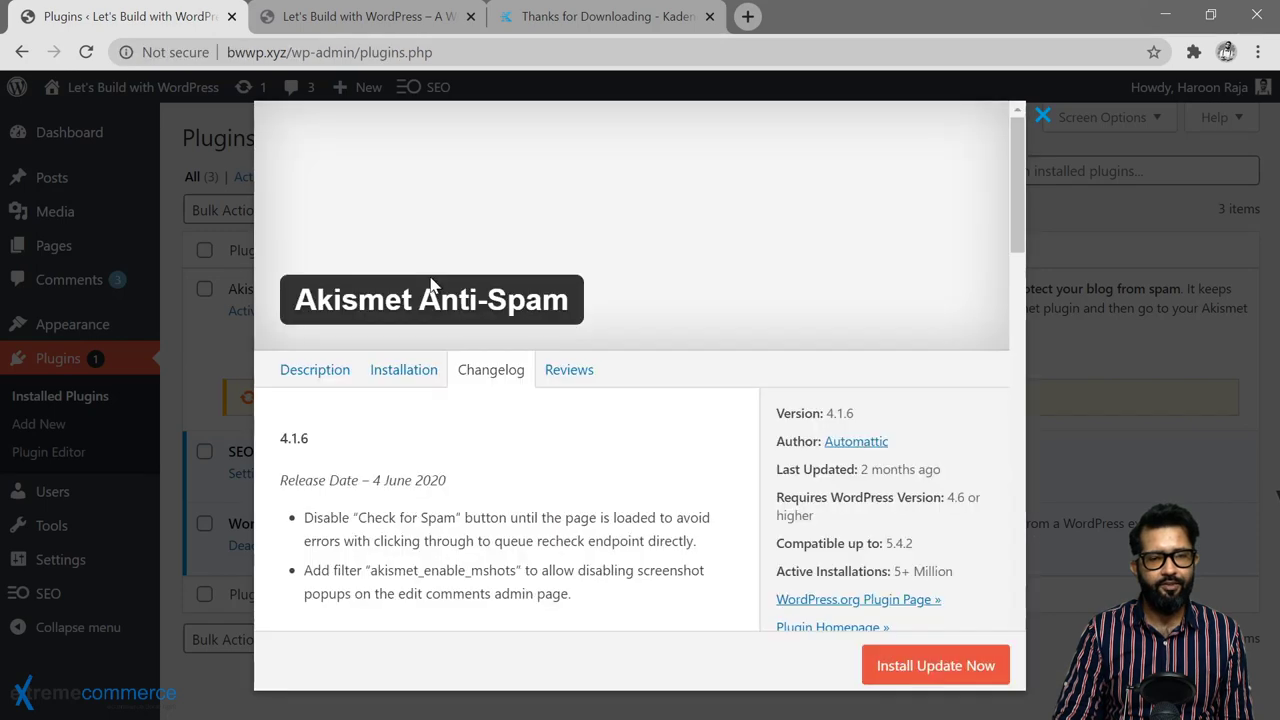
{"action": "scroll", "coordinate": [394, 450], "scroll_direction": "down", "scroll_amount": 2}
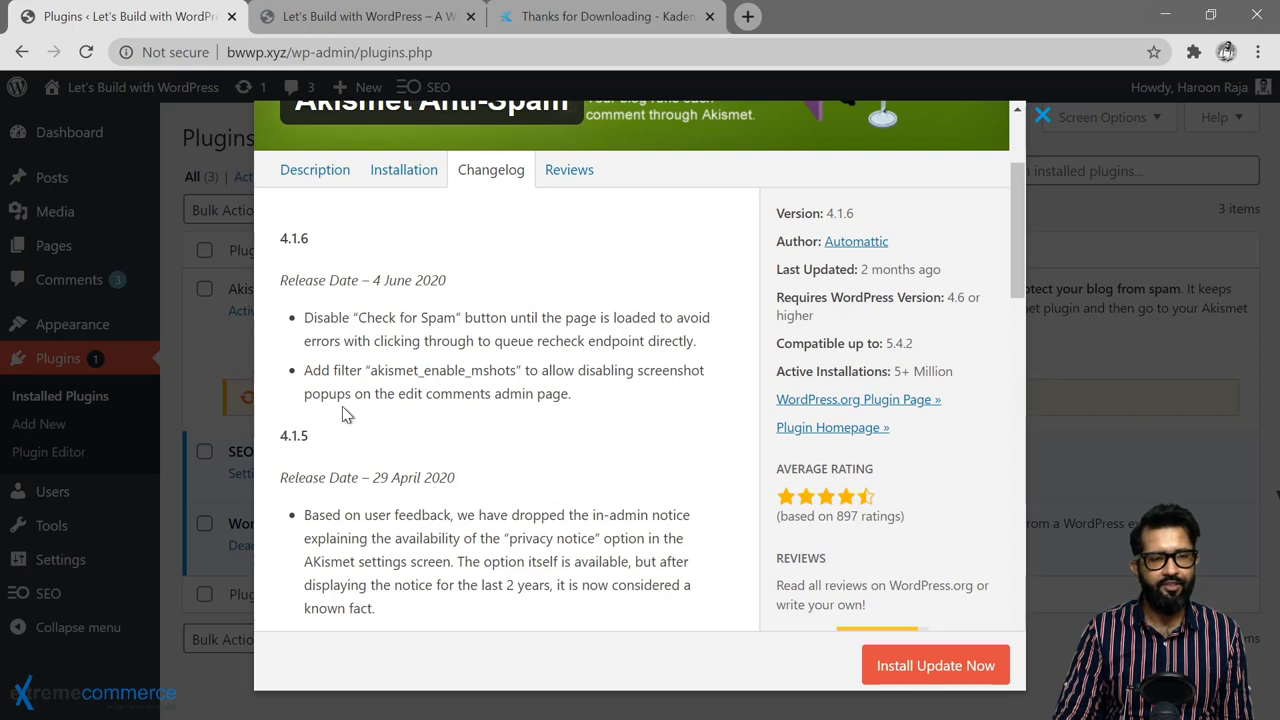
{"action": "scroll", "coordinate": [343, 440], "scroll_direction": "down", "scroll_amount": 4}
{"action": "scroll", "coordinate": [404, 428], "scroll_direction": "up", "scroll_amount": 6}
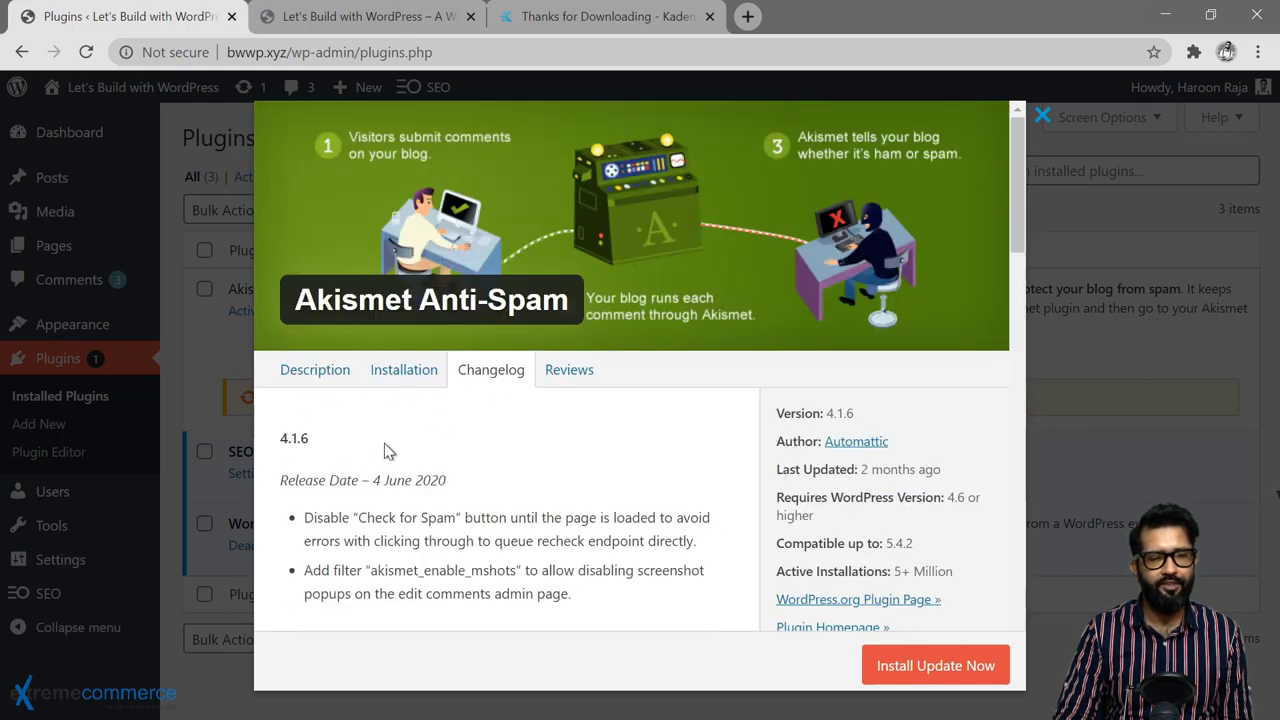
{"action": "scroll", "coordinate": [384, 443], "scroll_direction": "down", "scroll_amount": 2}
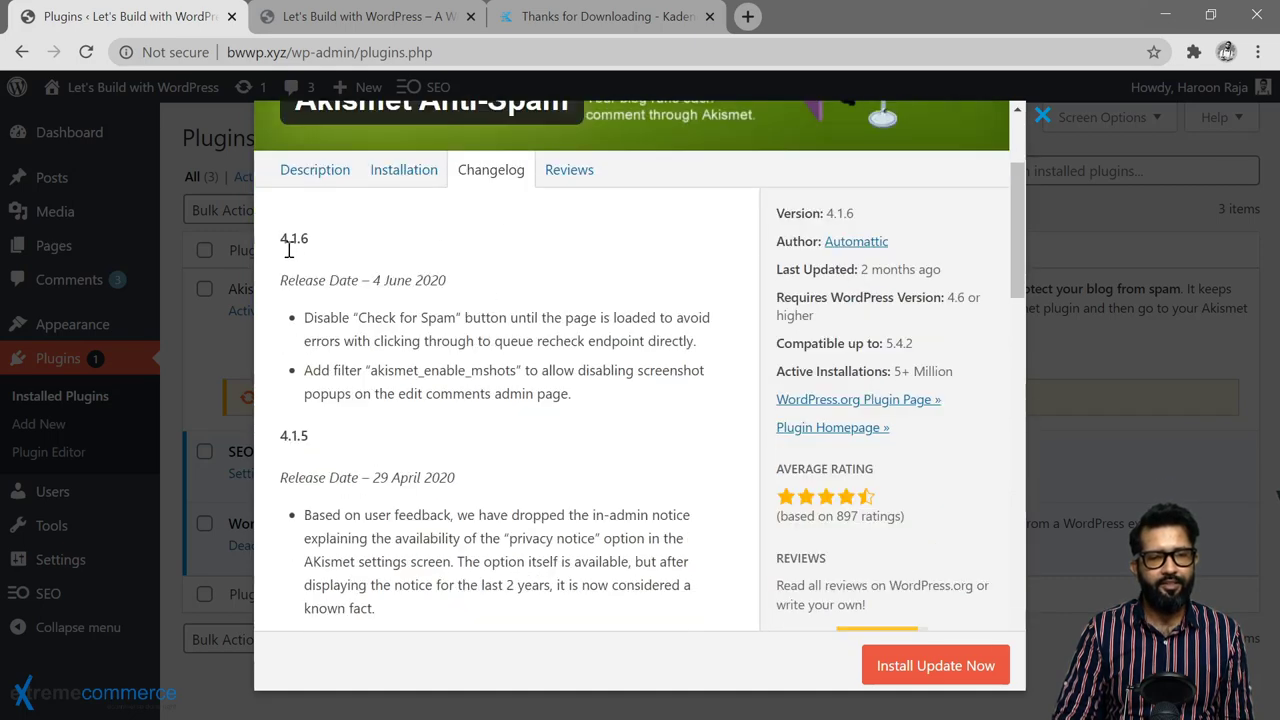
{"action": "scroll", "coordinate": [285, 469], "scroll_direction": "down", "scroll_amount": 5}
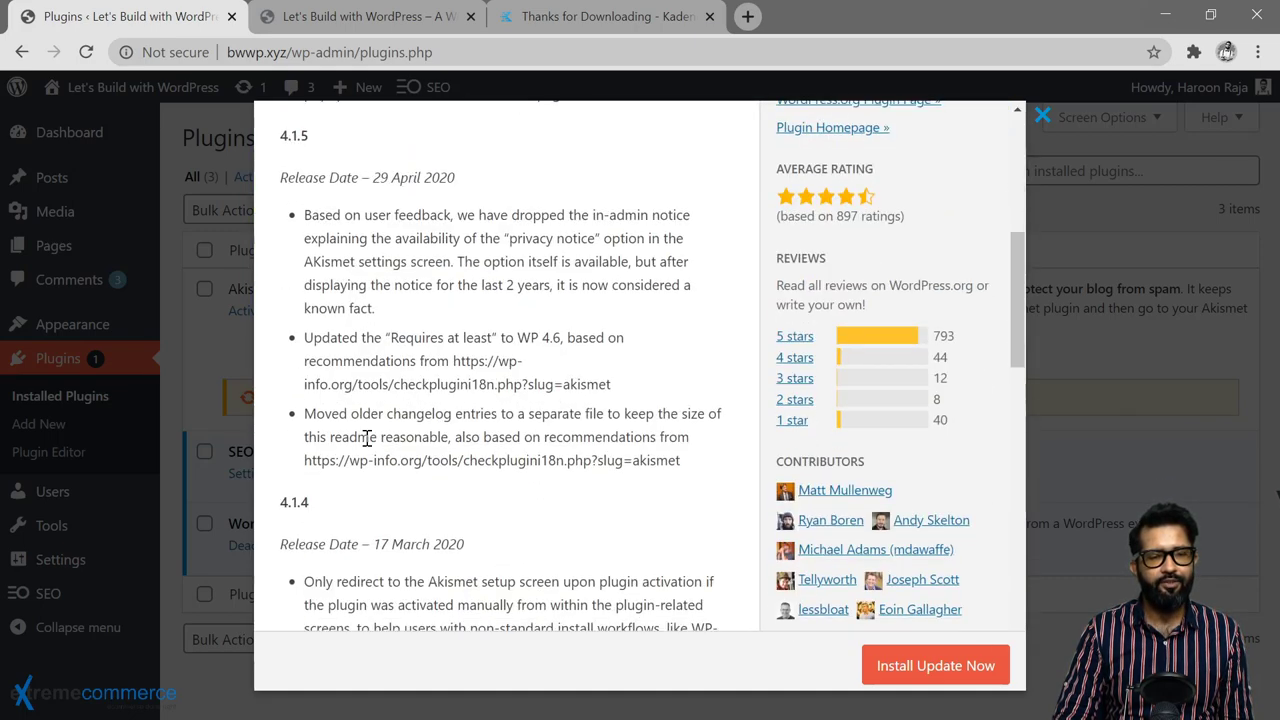
{"action": "scroll", "coordinate": [512, 405], "scroll_direction": "down", "scroll_amount": 2}
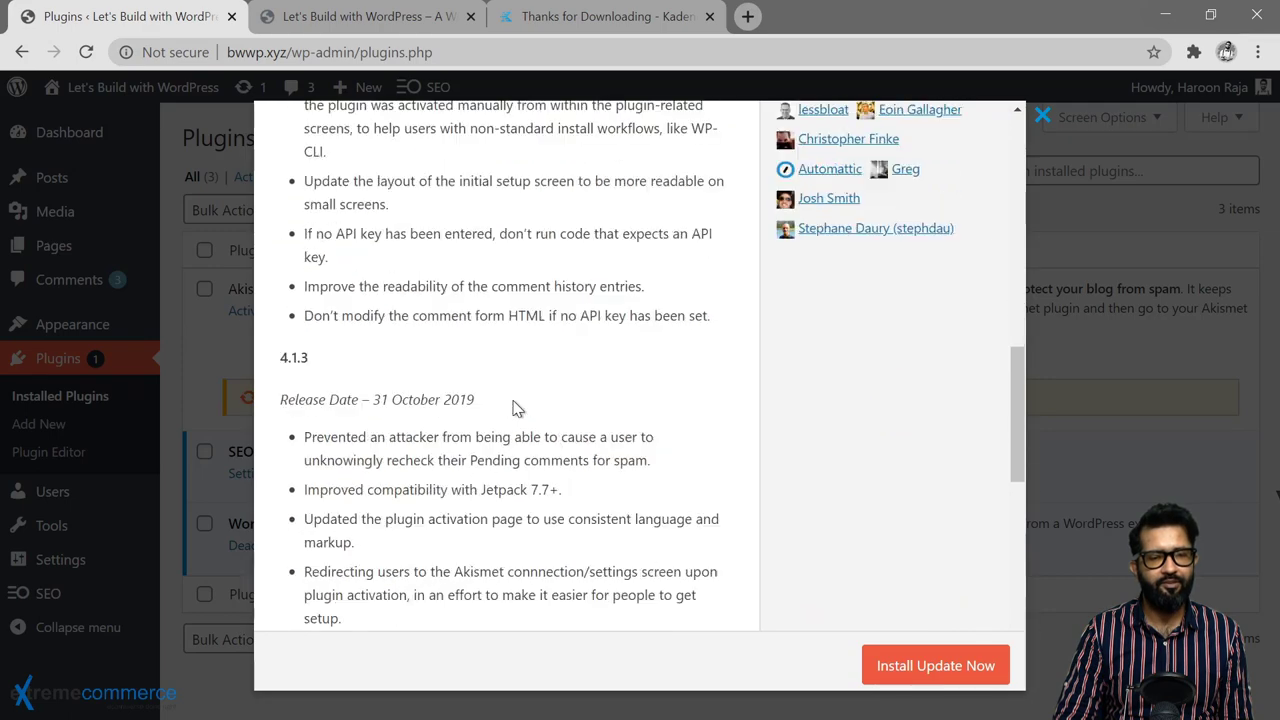
{"action": "scroll", "coordinate": [516, 415], "scroll_direction": "down", "scroll_amount": 3}
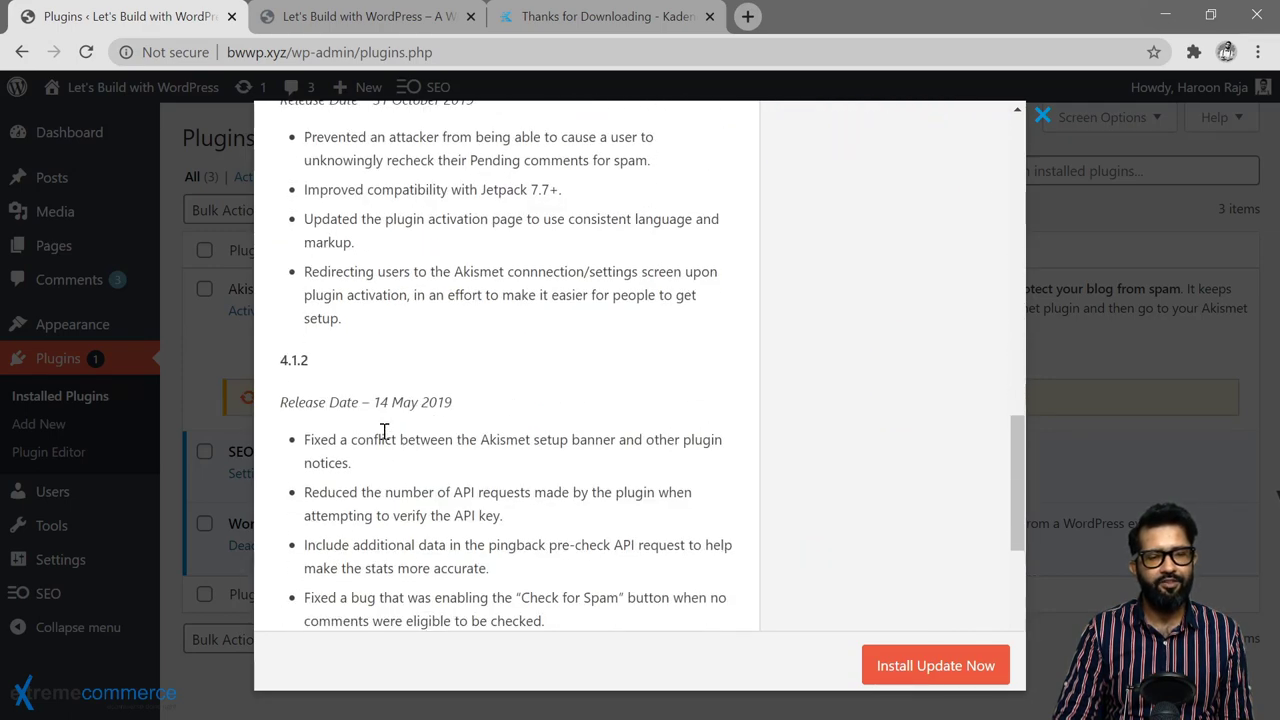
{"action": "scroll", "coordinate": [490, 430], "scroll_direction": "up", "scroll_amount": 6}
{"action": "scroll", "coordinate": [495, 430], "scroll_direction": "up", "scroll_amount": 7}
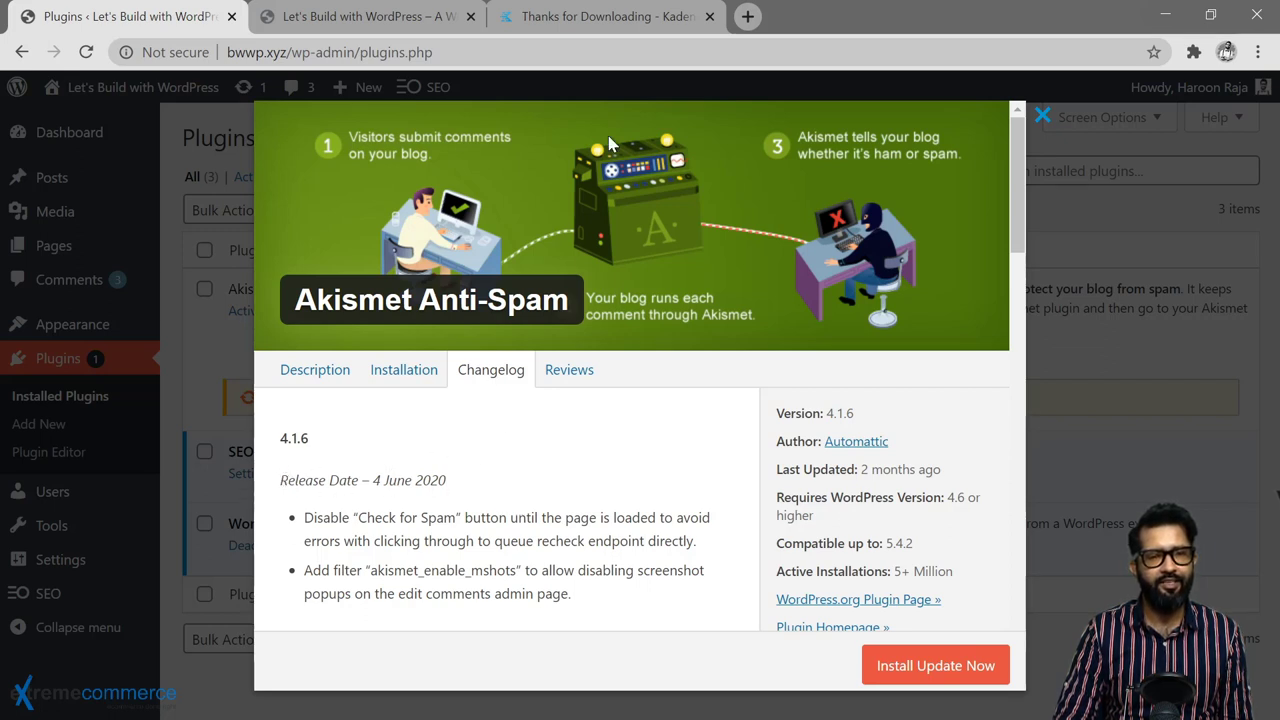
{"action": "left_click", "coordinate": [1075, 273]}
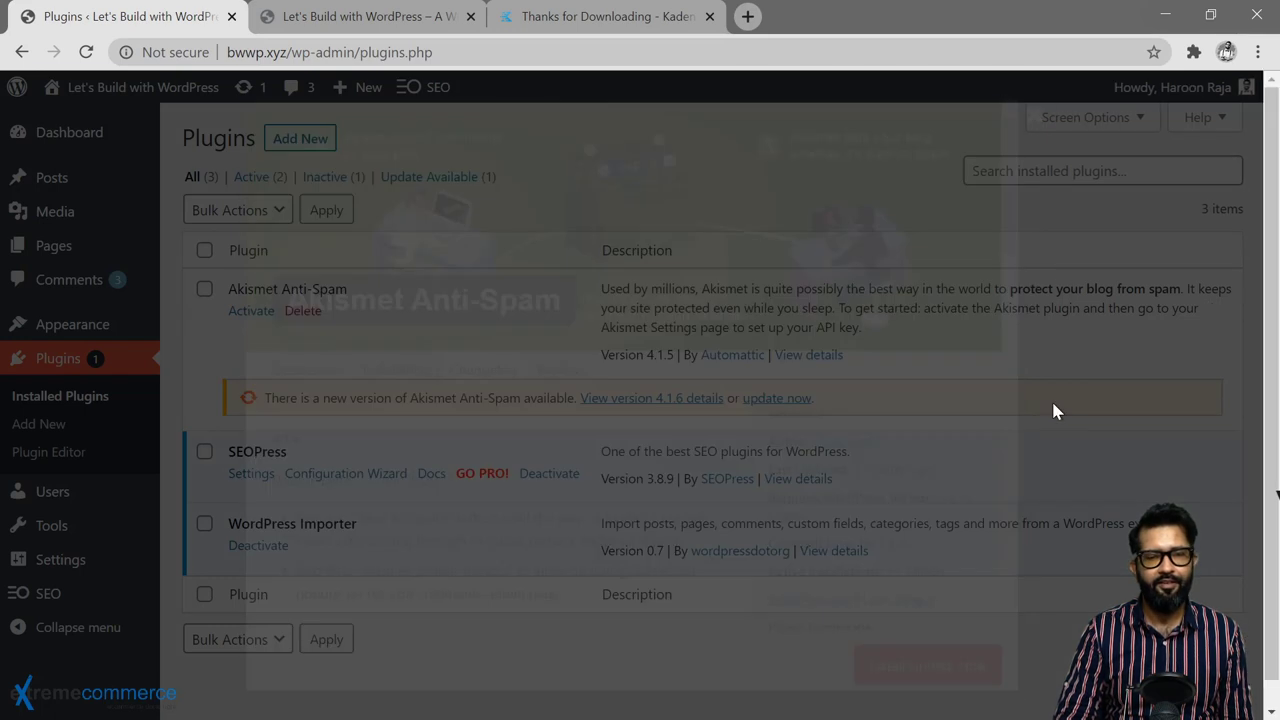
- Update the Akismet Anti-Spam plugin to version 4.1.6 from the installed plugins list
{"action": "left_click", "coordinate": [629, 438]}
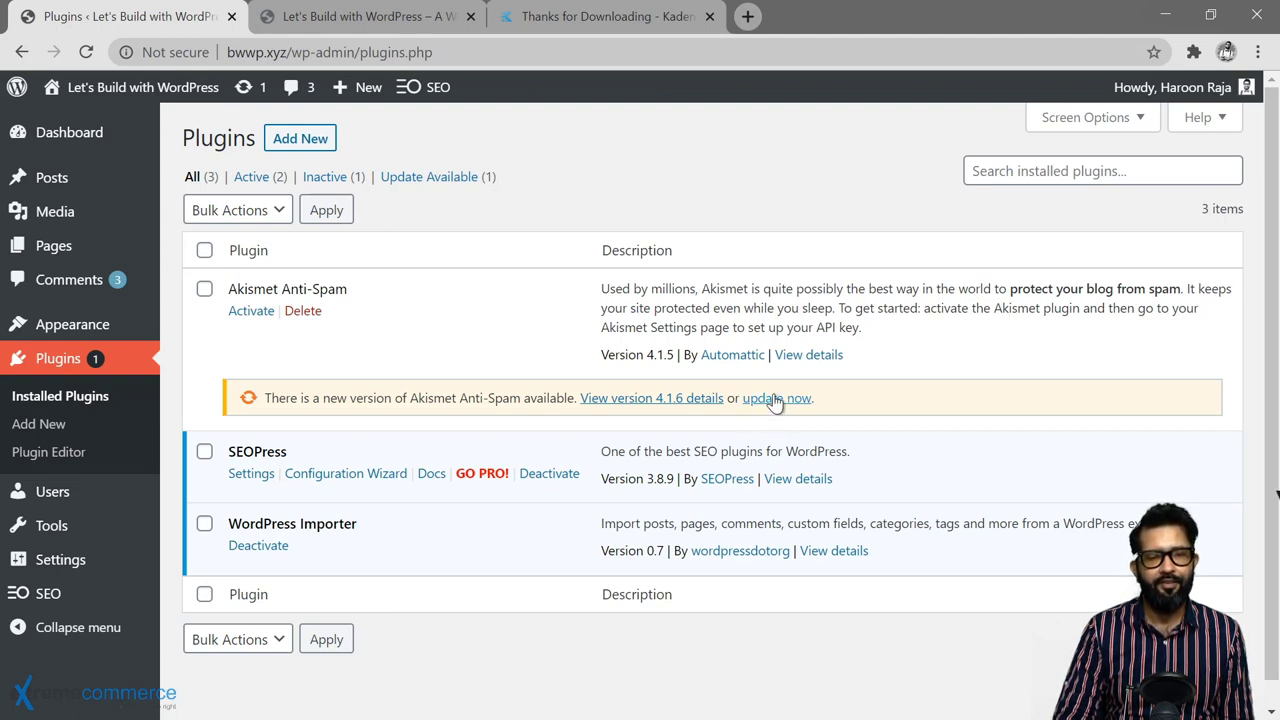
{"action": "left_click", "coordinate": [775, 399]}
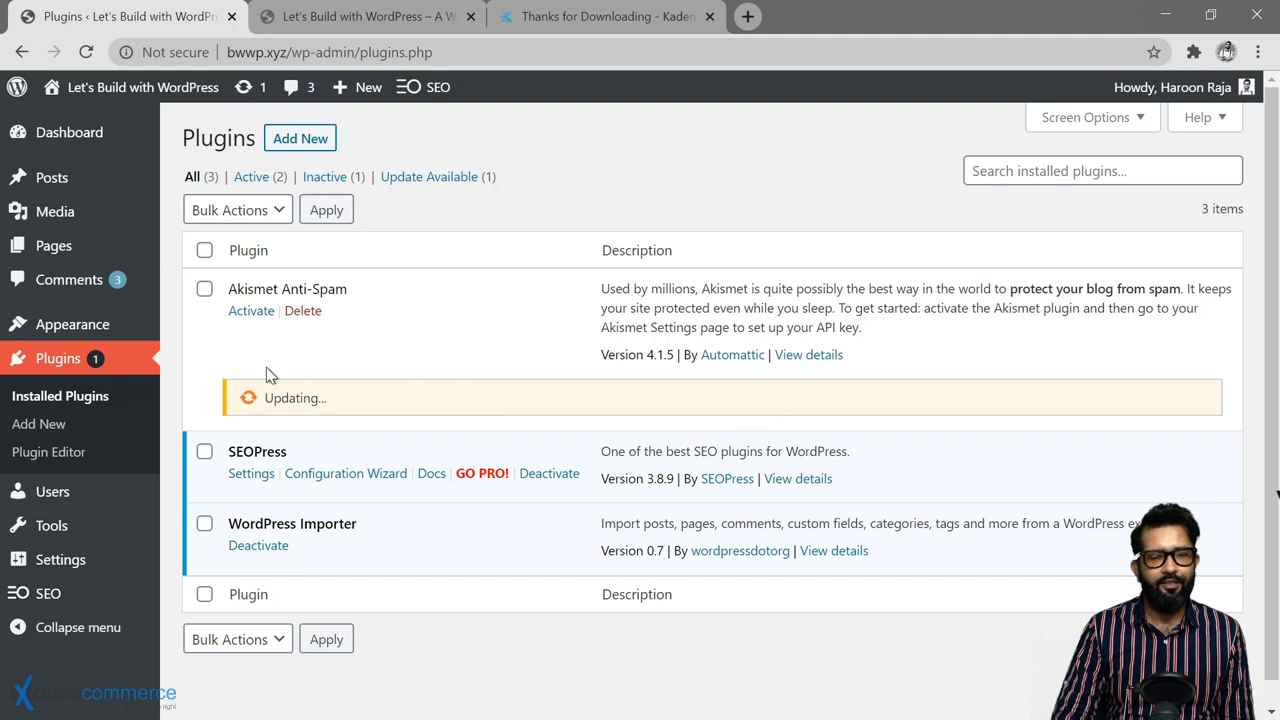